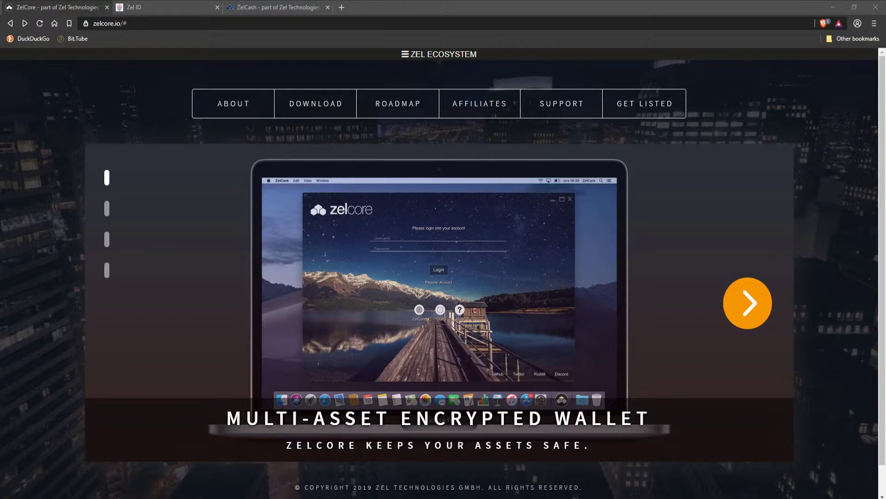
# Step: Switch to the zelid.io tab in the browser
pyautogui.hotkey('ctrl', 'Tab')
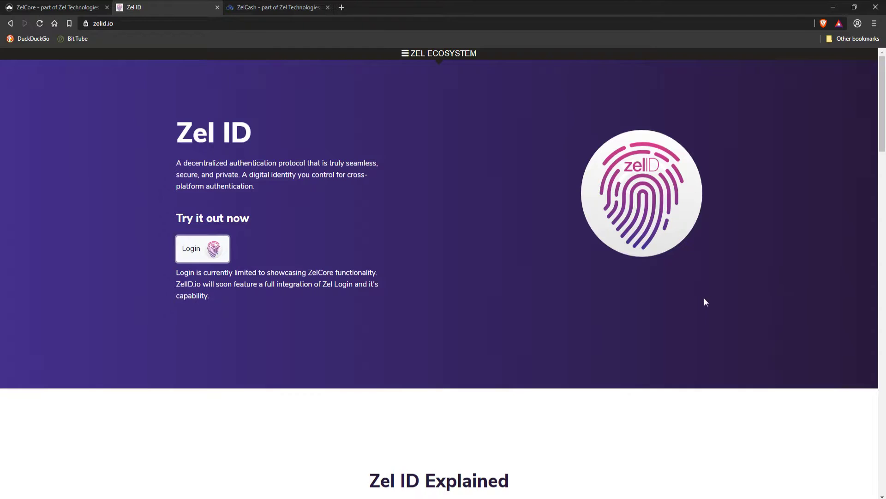
# Step: Log into zelid.io by signing and sending the Zel ID login message from ZelCore
pyautogui.click(202, 252)
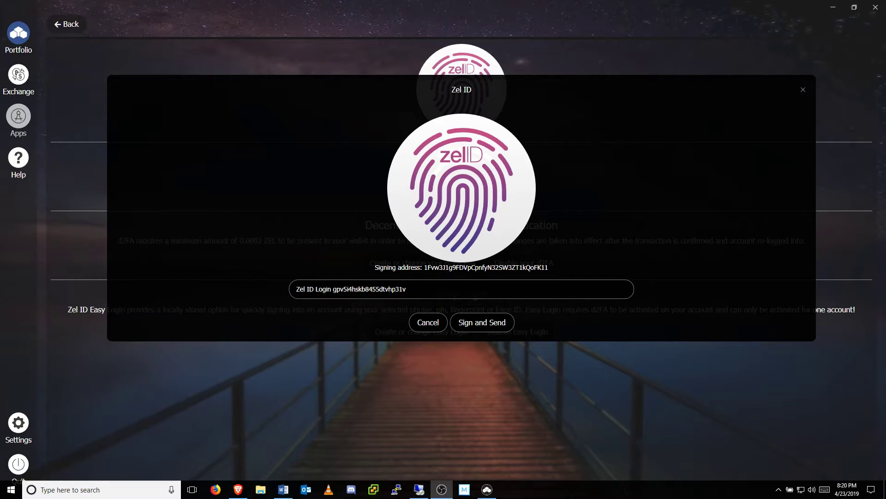
pyautogui.click(504, 323)
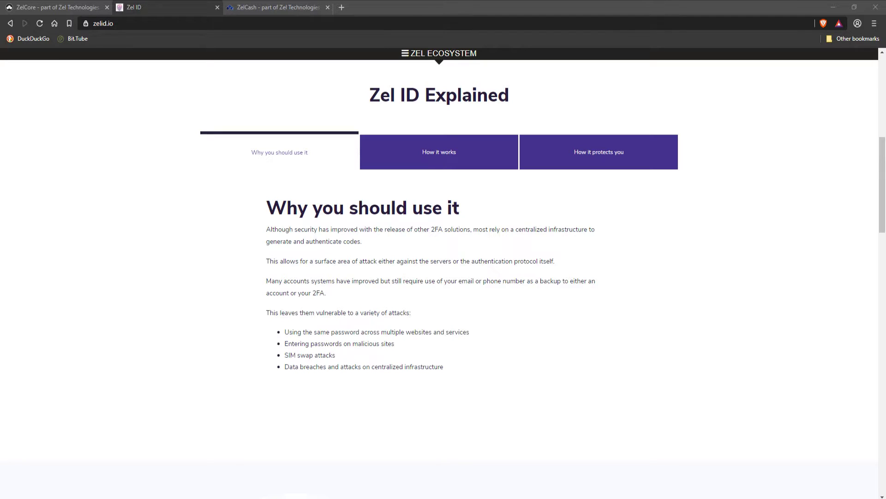
# Step: Read zelid.io's 'How it protects you' section, then move to the zel.cash Exchanges listing
pyautogui.click(646, 158)
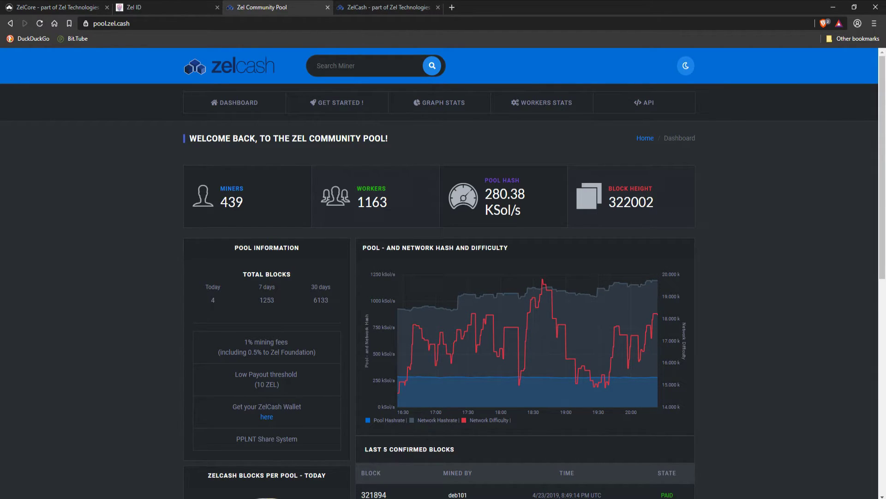
pyautogui.hotkey('ctrl', 'Tab')
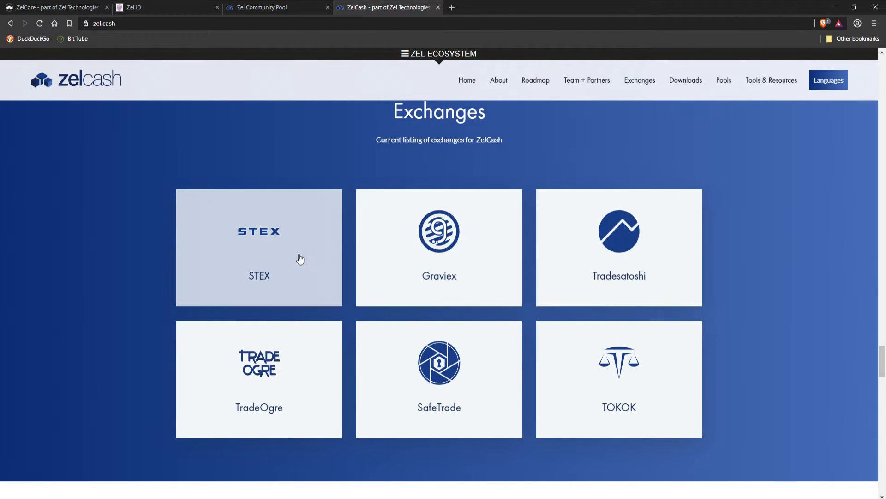
# Step: Open the STEX ZEL trading page from the zel.cash Exchanges section
pyautogui.click(300, 257)
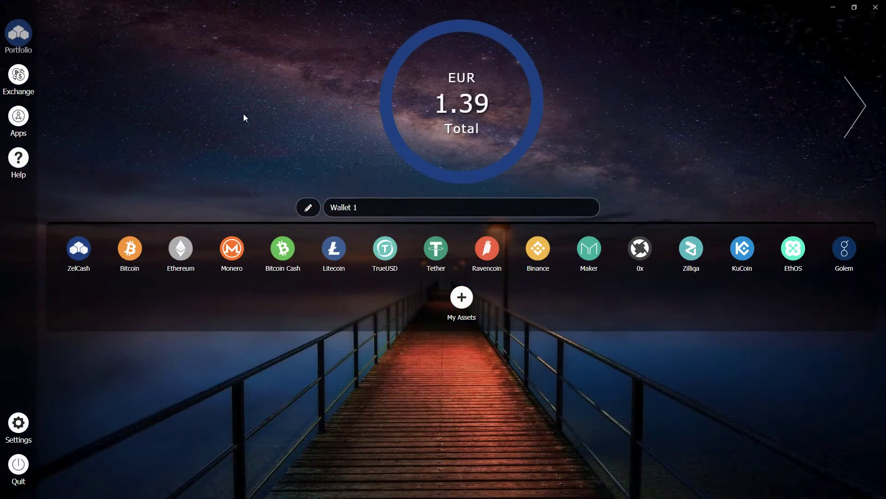
pyautogui.click(20, 87)
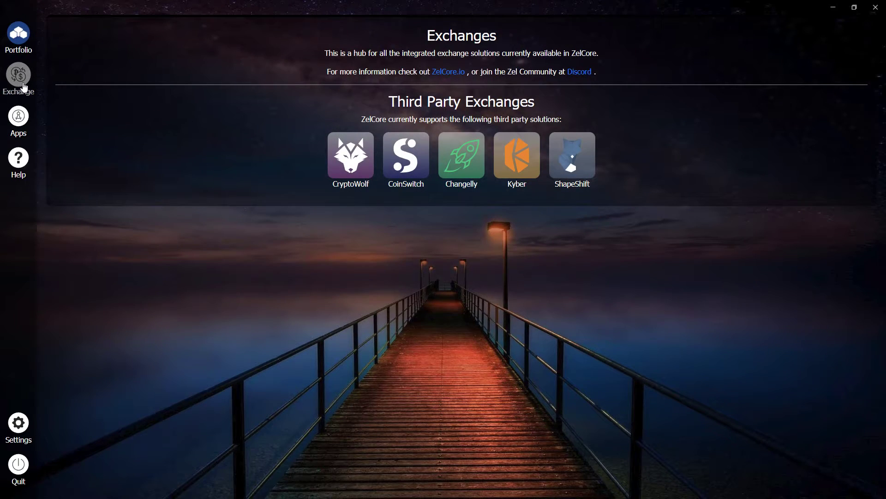
pyautogui.click(345, 178)
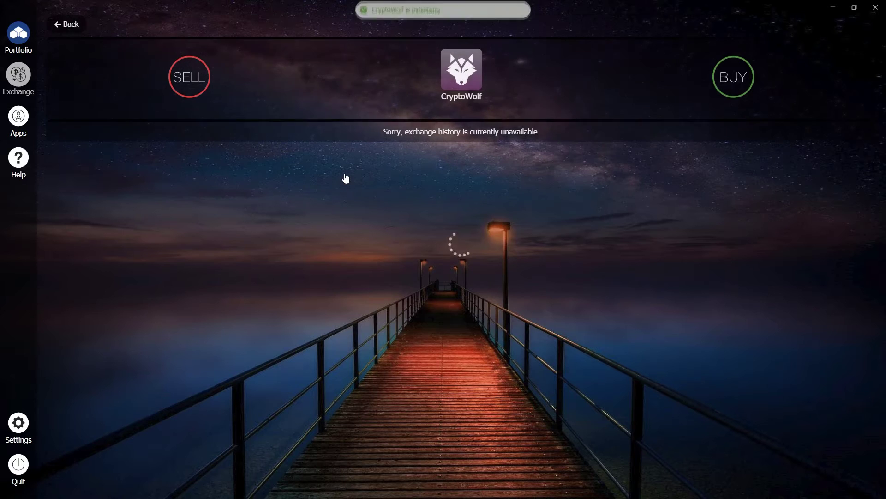
pyautogui.click(734, 91)
pyautogui.click(295, 142)
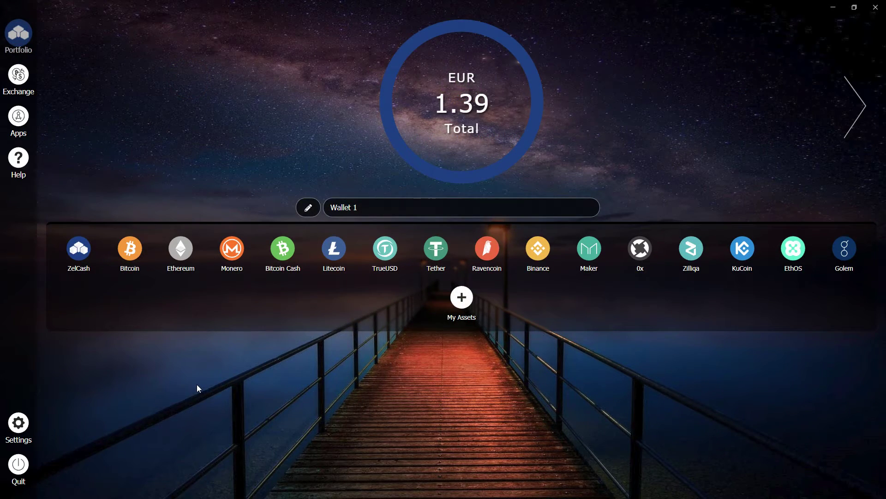
pyautogui.click(84, 257)
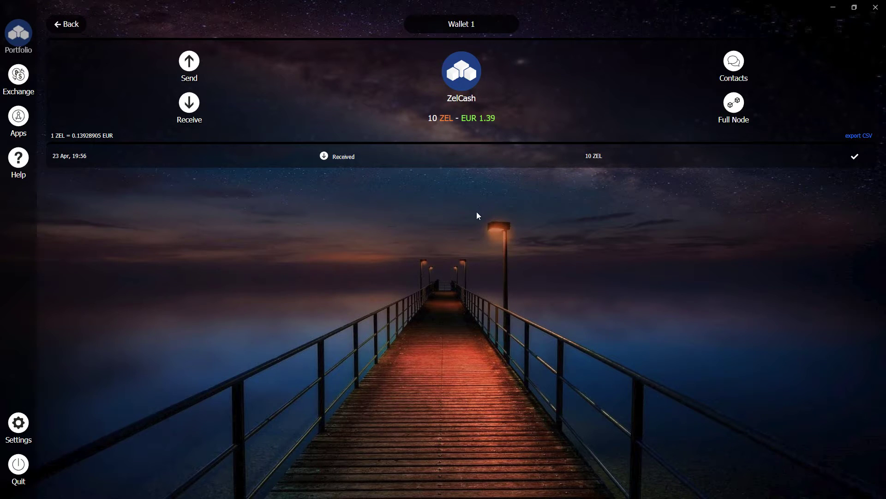
# Step: Open the Zel ID app from ZelCore's Apps hub
pyautogui.click(21, 120)
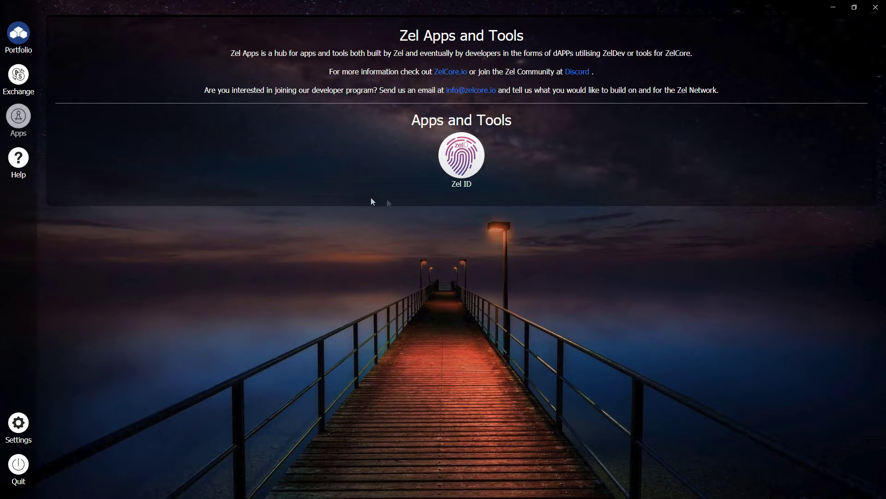
pyautogui.click(462, 163)
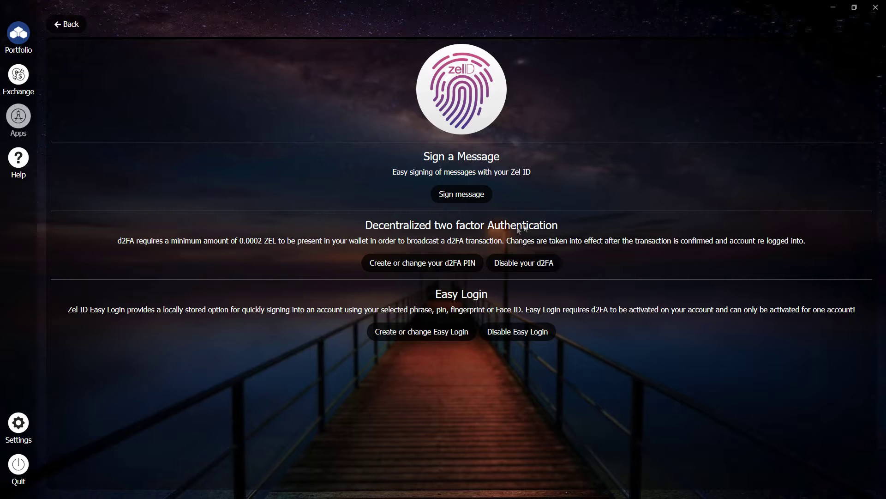
# Step: Create a four-digit d2FA PIN required for login and secure tasks, confirming with the account password
pyautogui.click(446, 270)
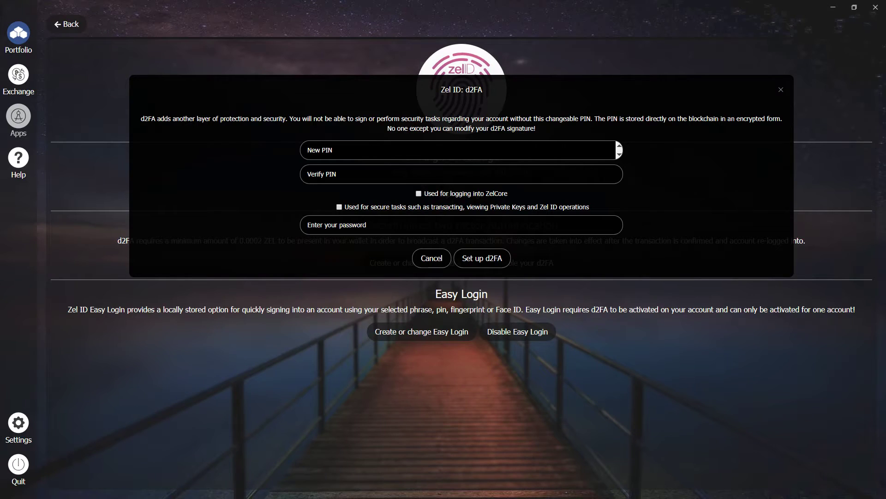
pyautogui.write('1234')
pyautogui.press('Tab')
pyautogui.write('1234')
pyautogui.click(420, 195)
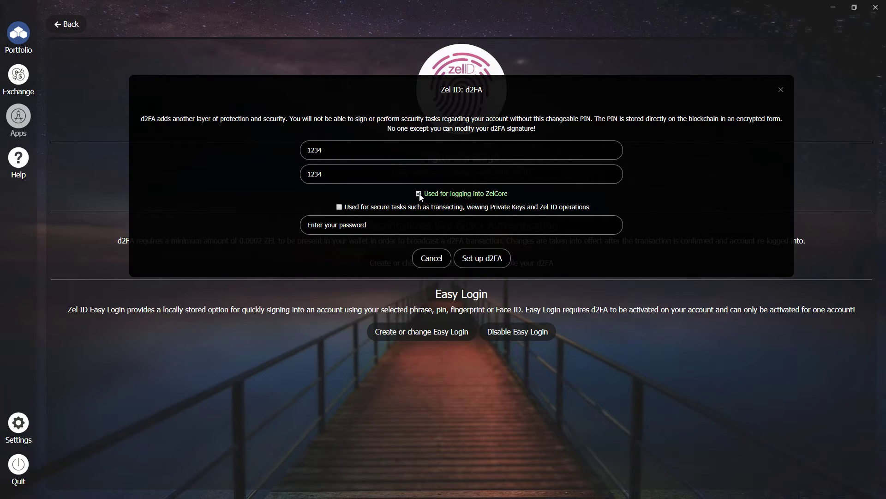
pyautogui.click(341, 209)
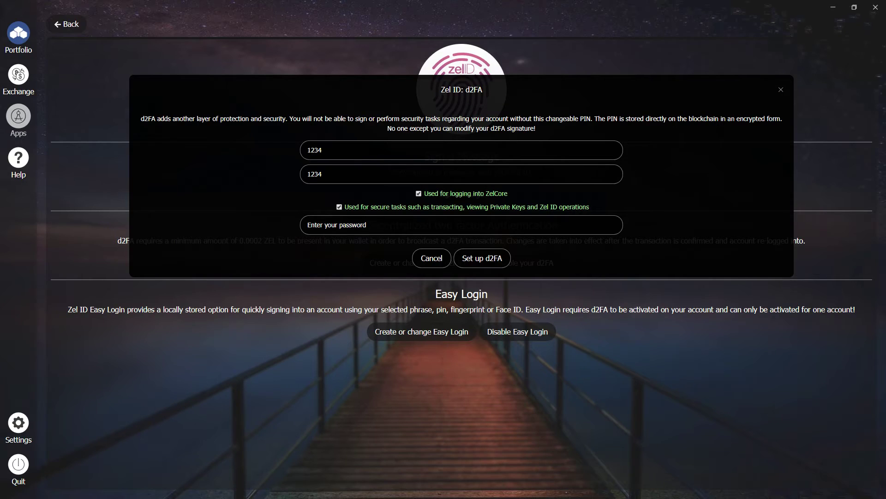
pyautogui.write('1234567890123456')
pyautogui.click(497, 268)
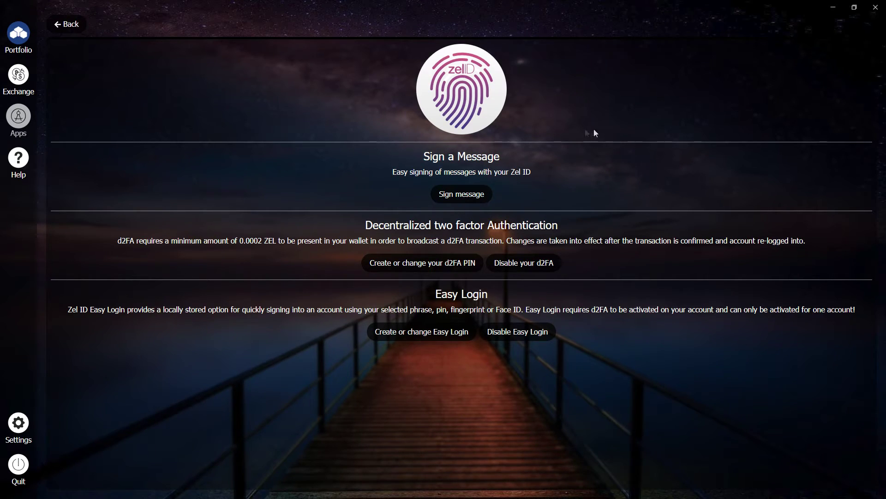
# Step: Return to the portfolio and check the ZelCash history for the 0.000174 ZEL send
pyautogui.click(67, 24)
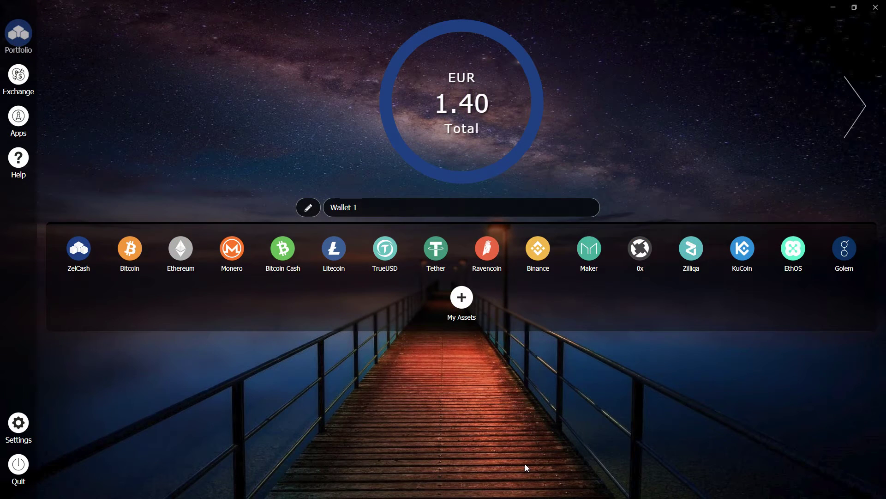
pyautogui.click(80, 260)
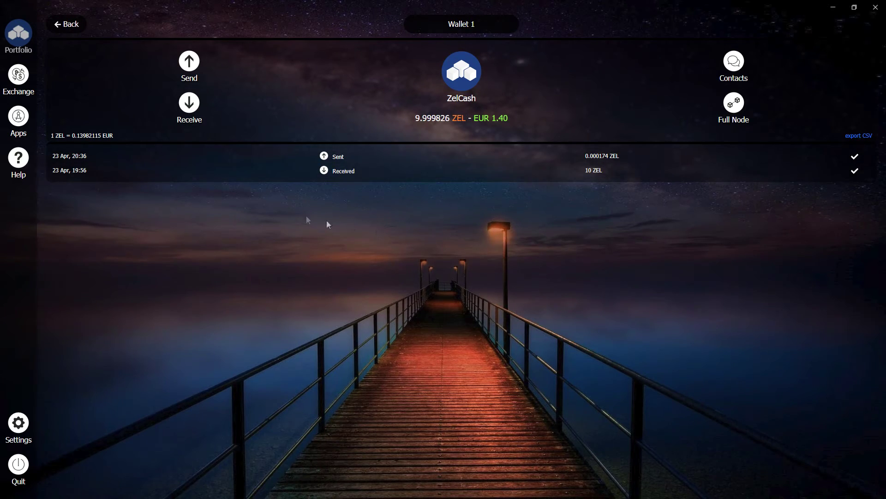
pyautogui.click(17, 473)
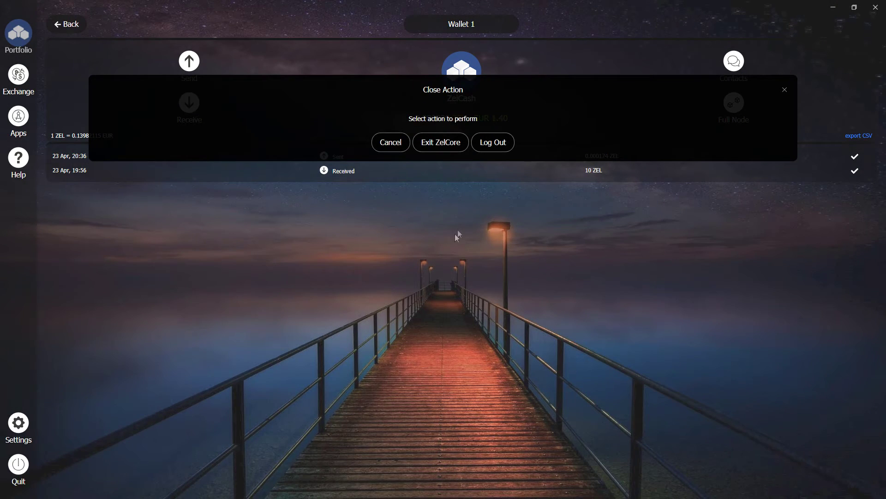
# Step: Log out, then log back in with the account username, password and the new d2FA PIN
pyautogui.click(501, 146)
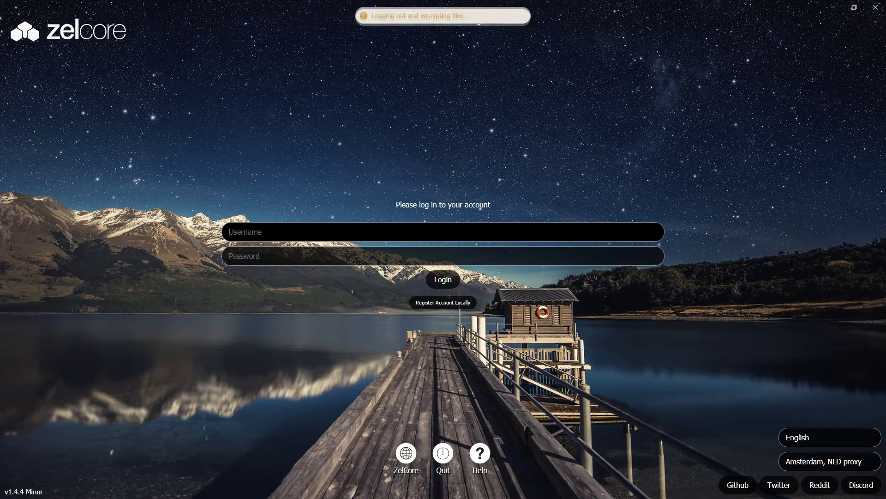
pyautogui.write('Zel')
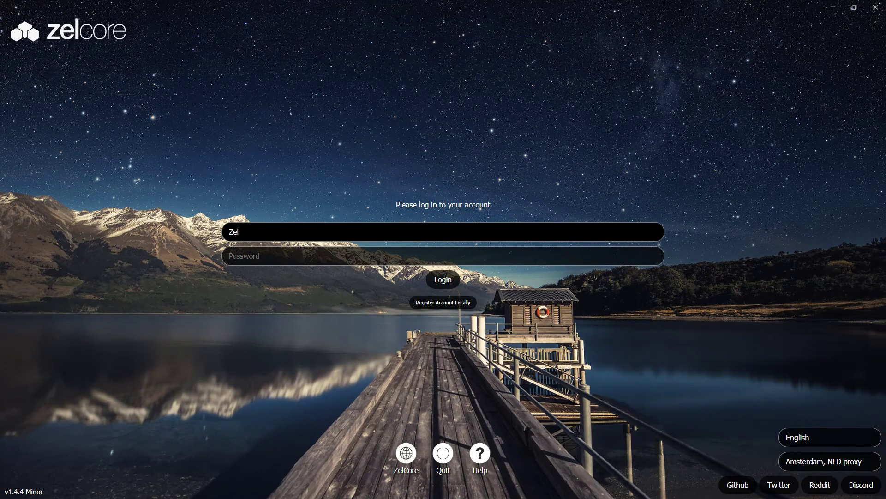
pyautogui.write('CoreTest102')
pyautogui.press('Tab')
pyautogui.write('••••••••••')
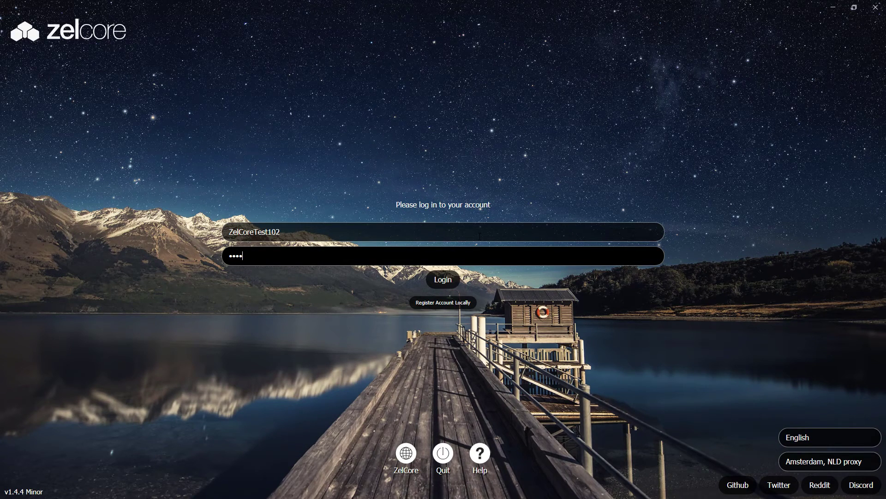
pyautogui.write('••••••')
pyautogui.click(454, 283)
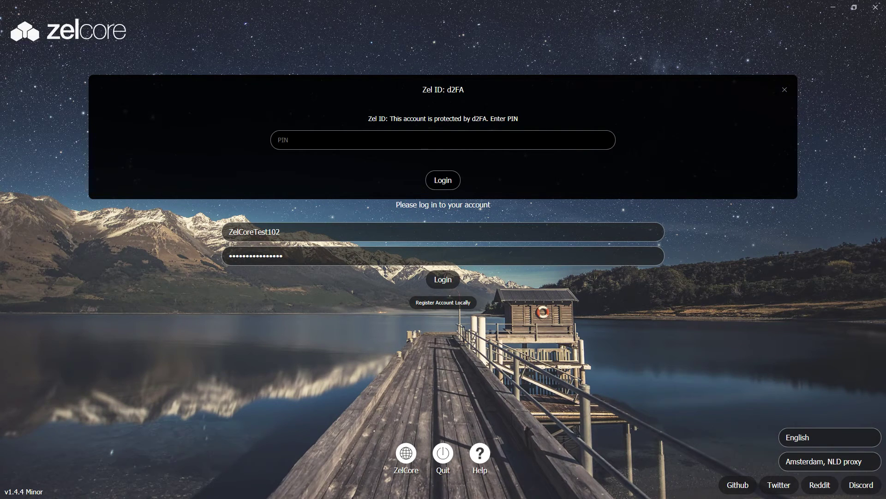
pyautogui.write('1234')
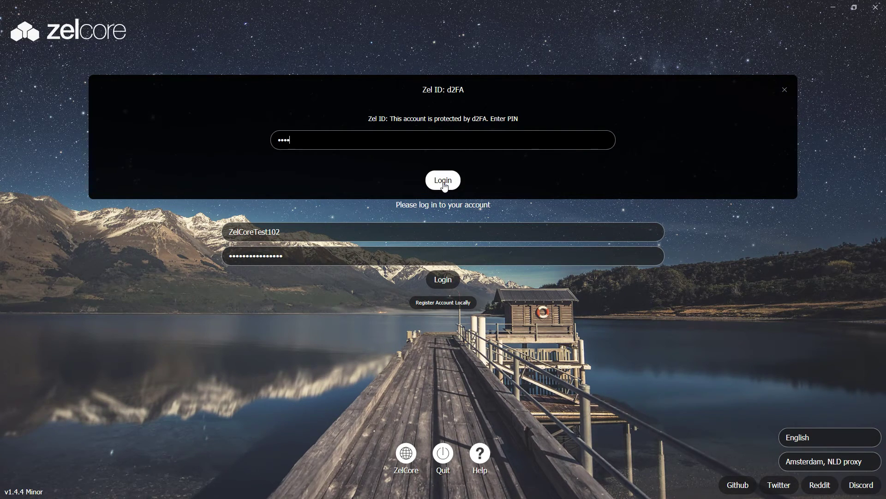
pyautogui.click(453, 184)
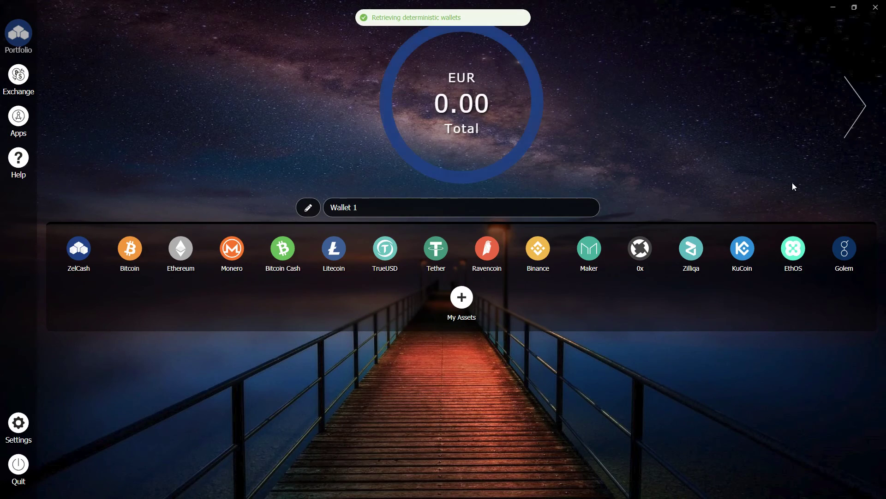